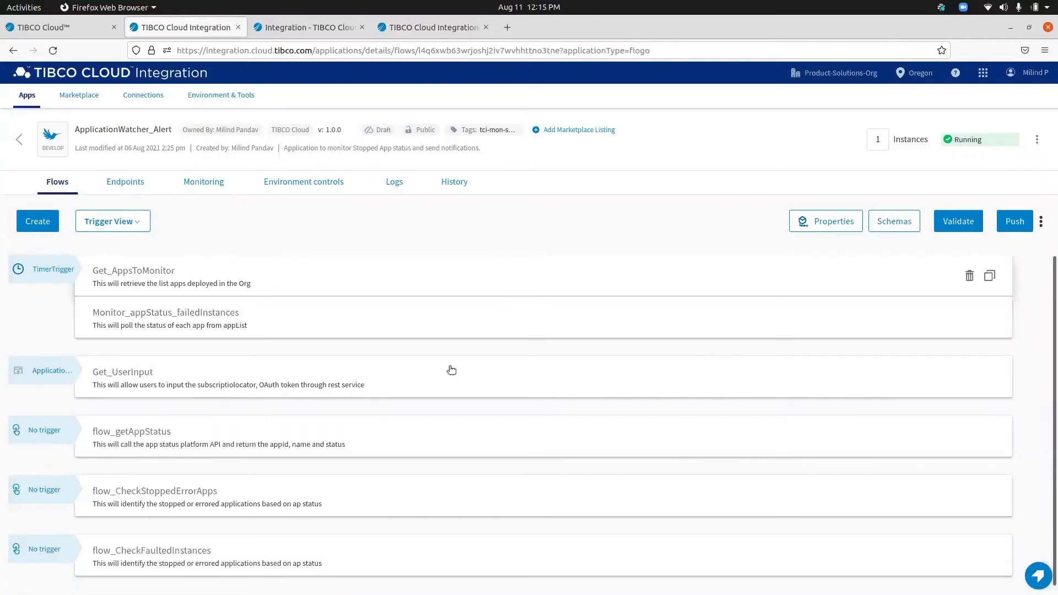
scroll(451, 369, down, 1)
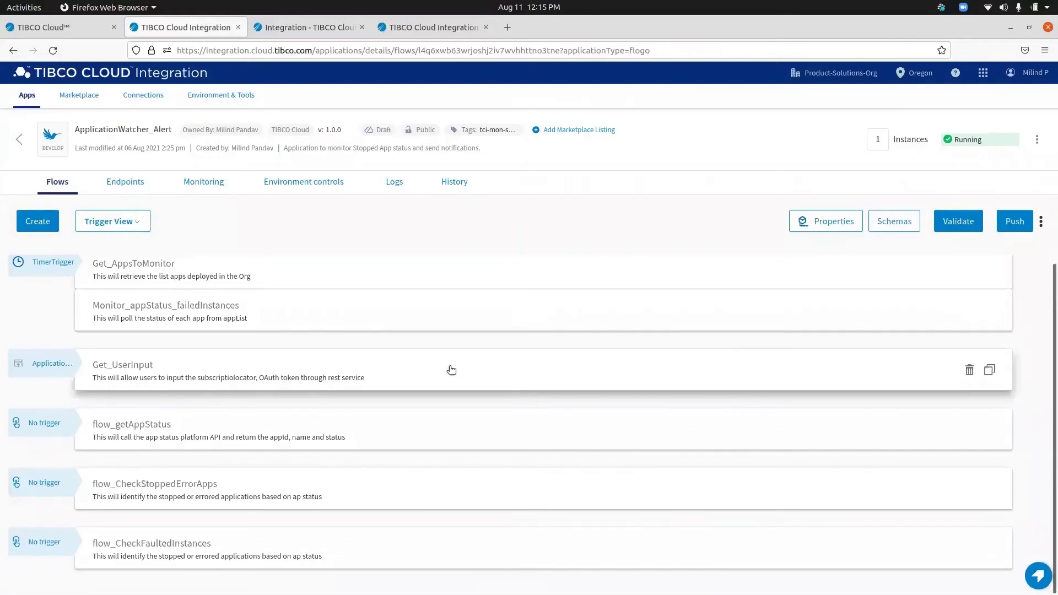
scroll(452, 370, up, 1)
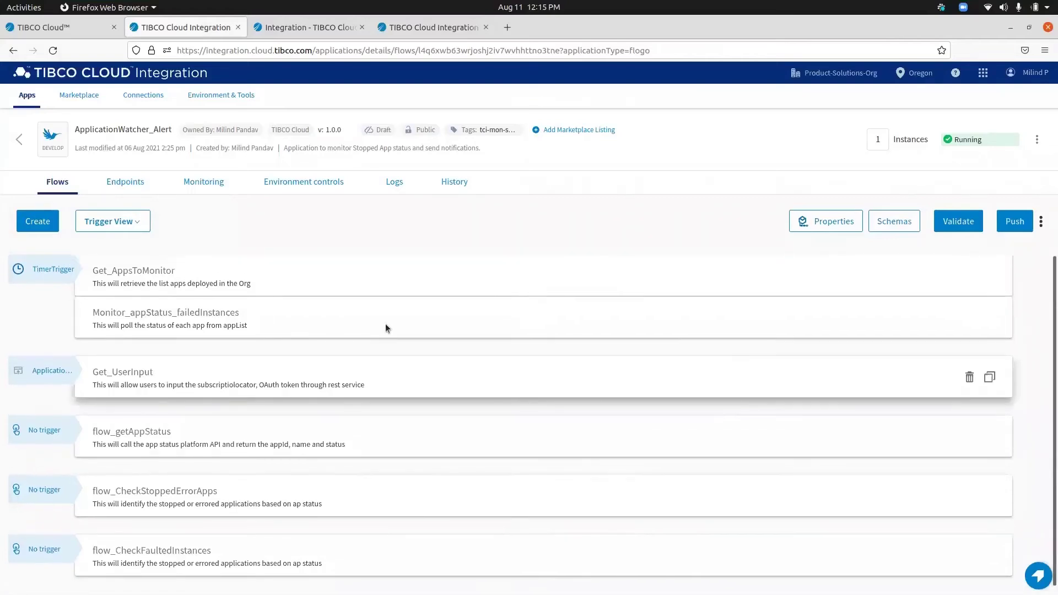
Step: Open the API tester for the PUT /v1/monitoring/apps endpoint and enable editing
click(124, 184)
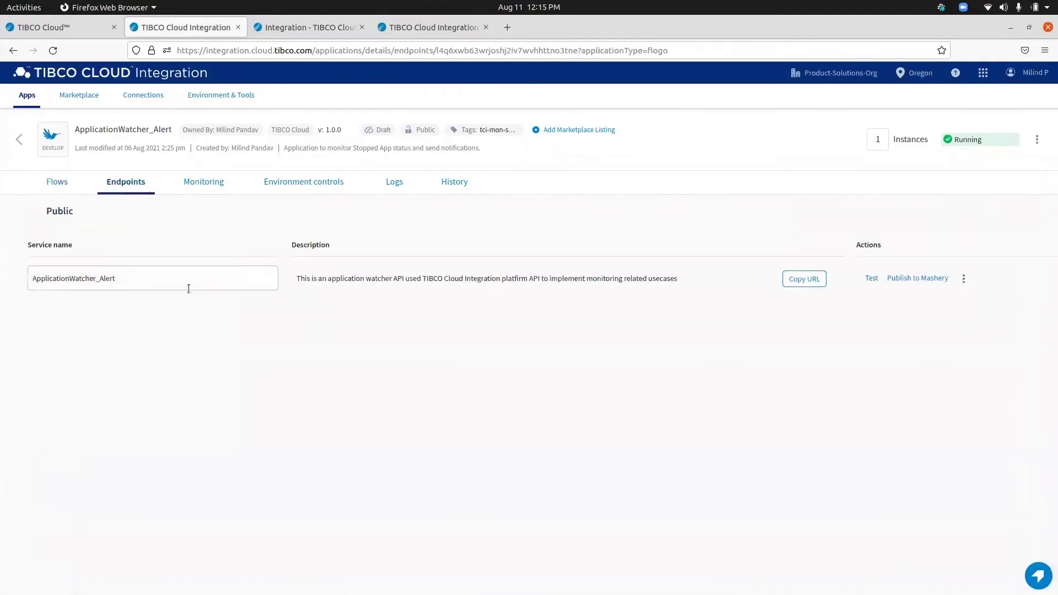
click(870, 278)
click(852, 336)
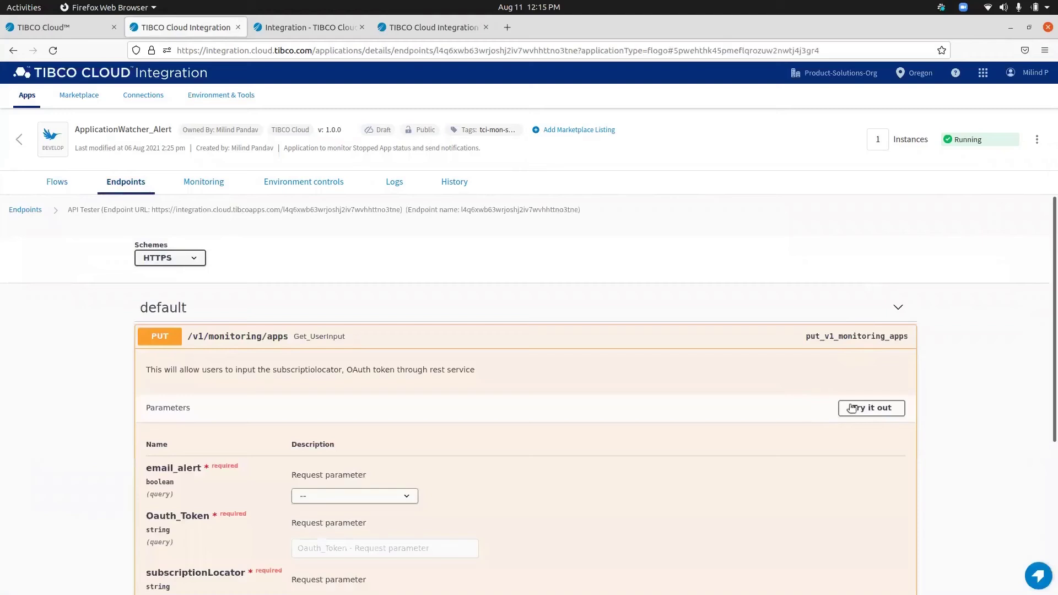
click(870, 408)
scroll(580, 418, down, 3)
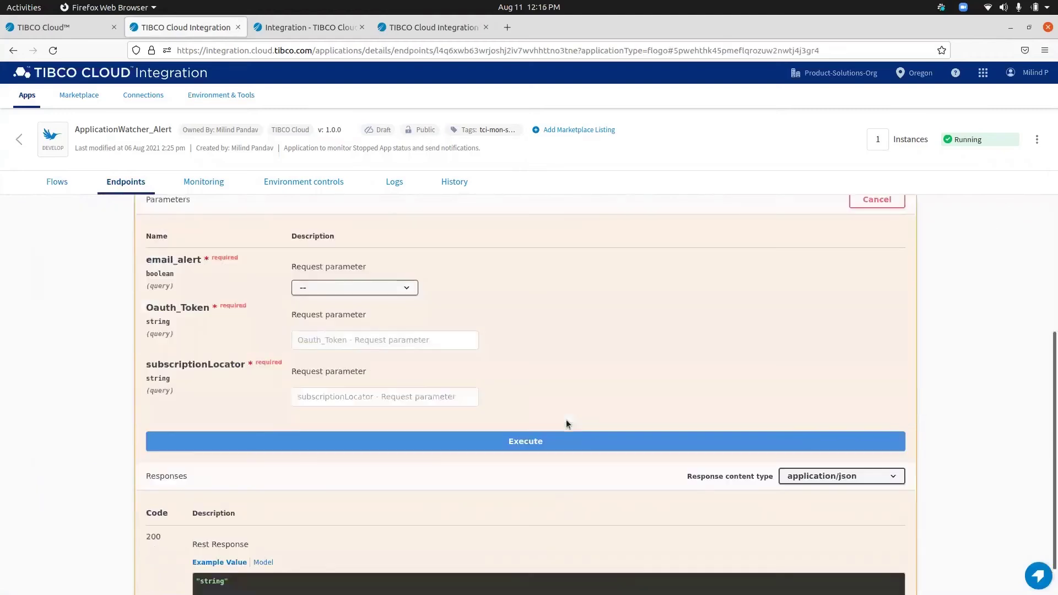
scroll(566, 425, down, 1)
Step: Set email_alert to true, paste the OAuth token, and enter subscriptionLocator 0
click(362, 259)
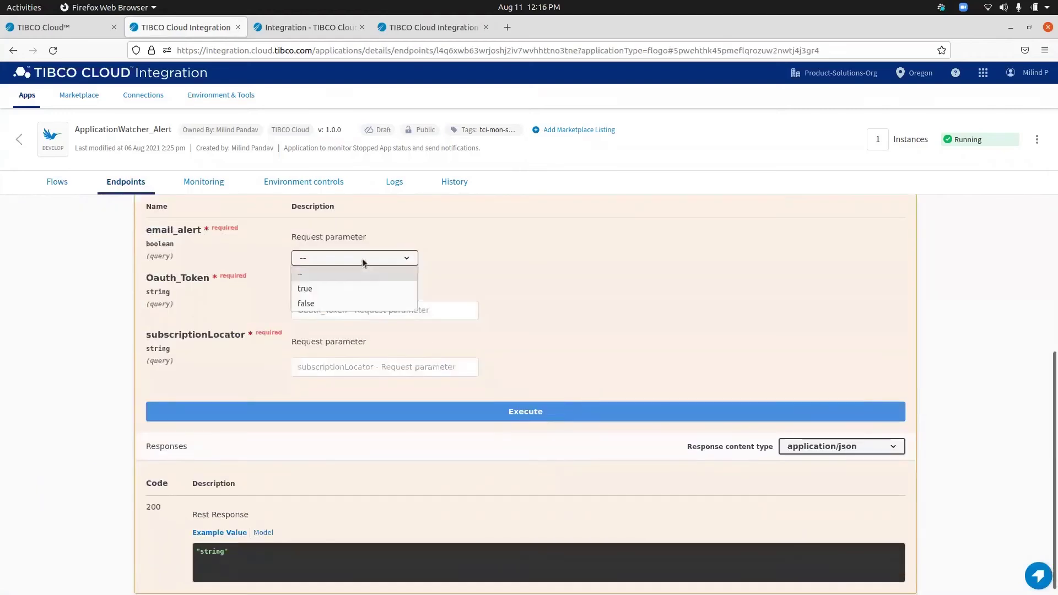
click(358, 290)
click(354, 311)
key(ctrl+v)
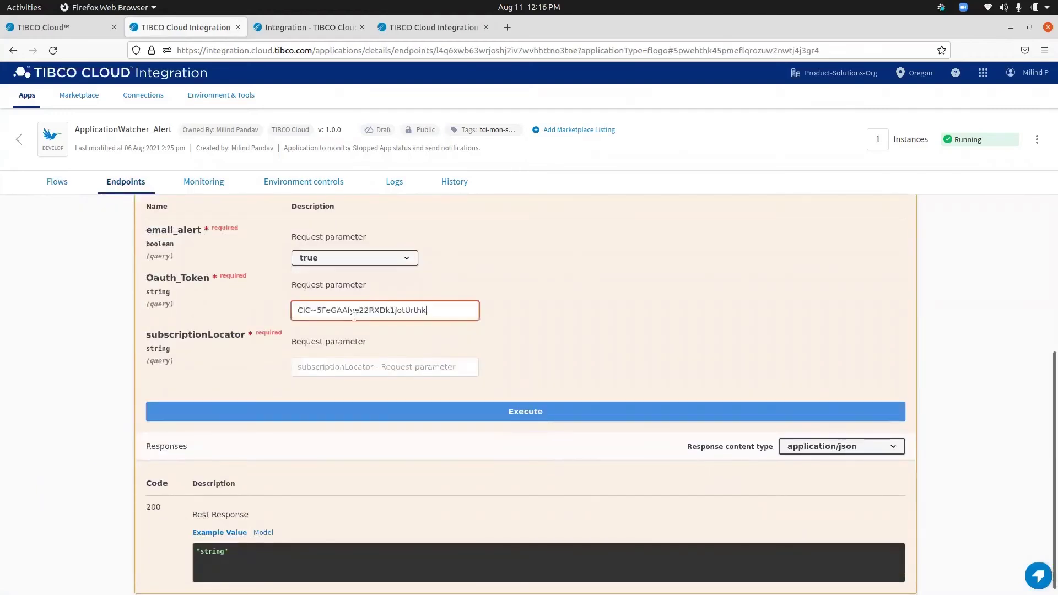
scroll(508, 346, down, 1)
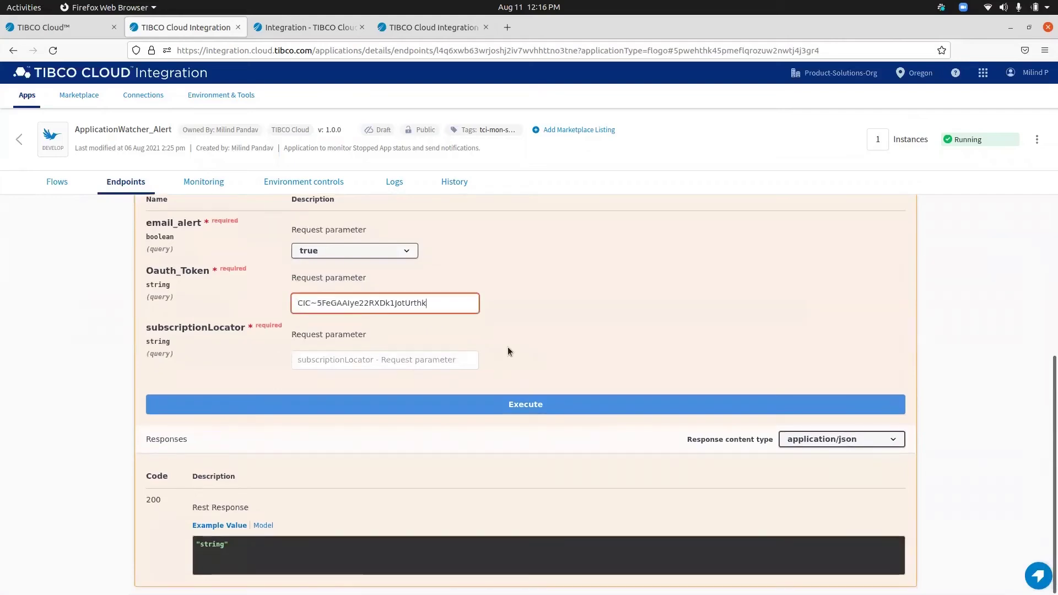
click(443, 359)
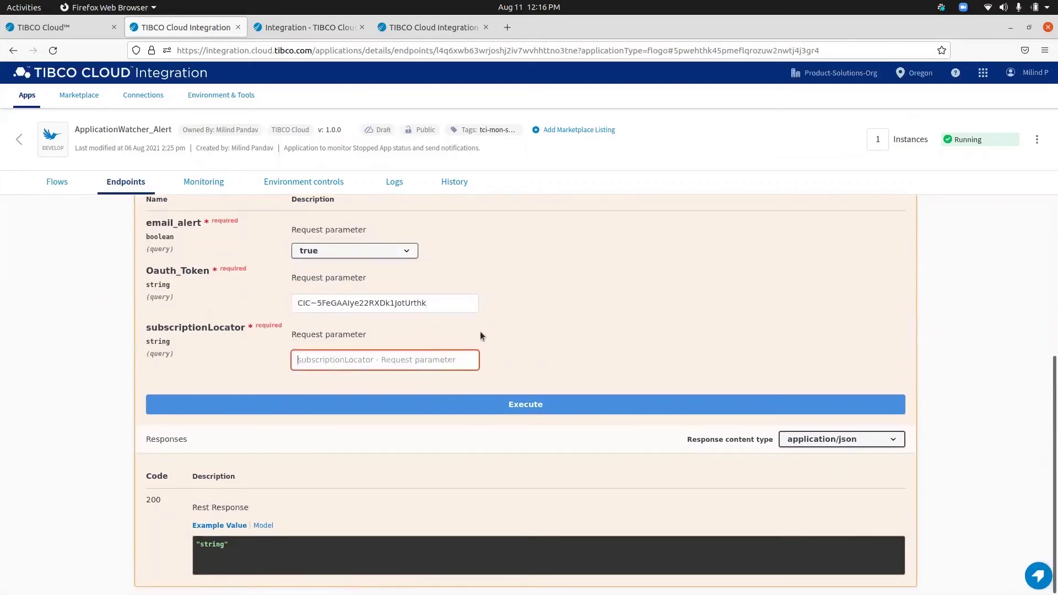
text(0)
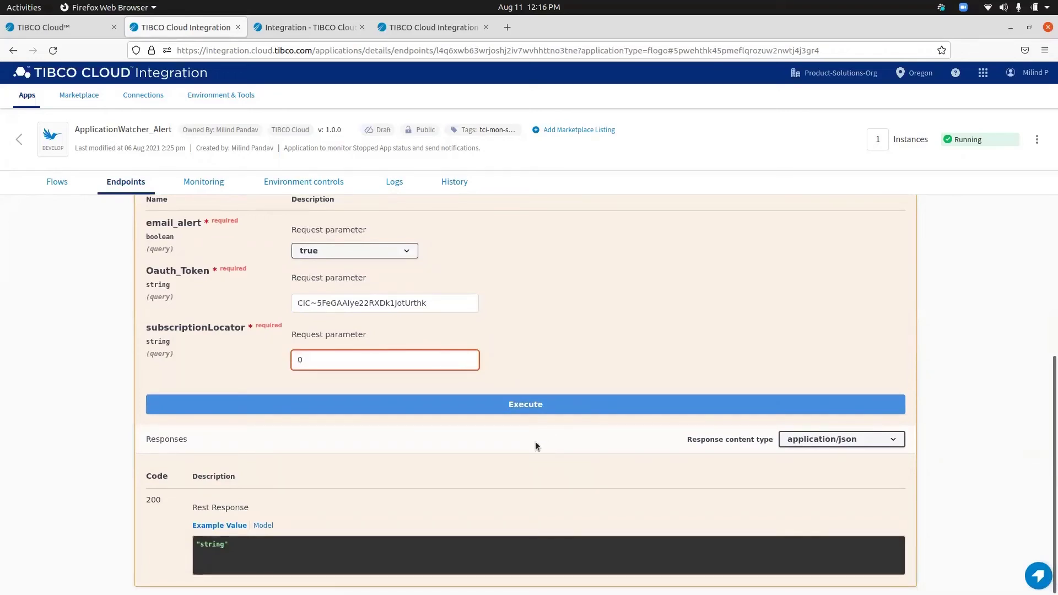
click(539, 362)
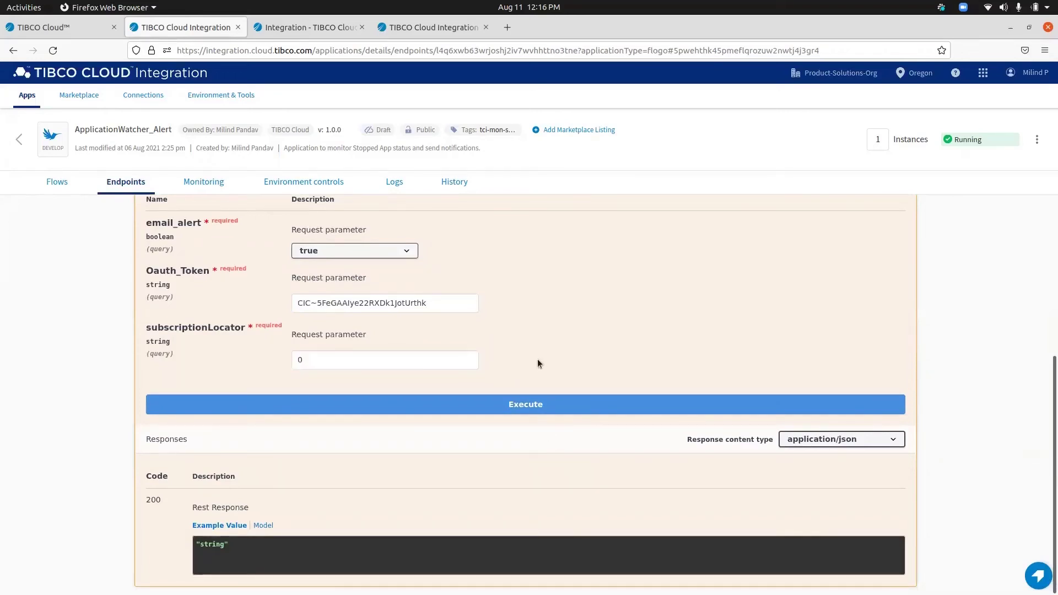
Step: Execute the PUT request, getting 'Input choice updated!', then bring up the monitoring metrics
click(420, 407)
click(421, 407)
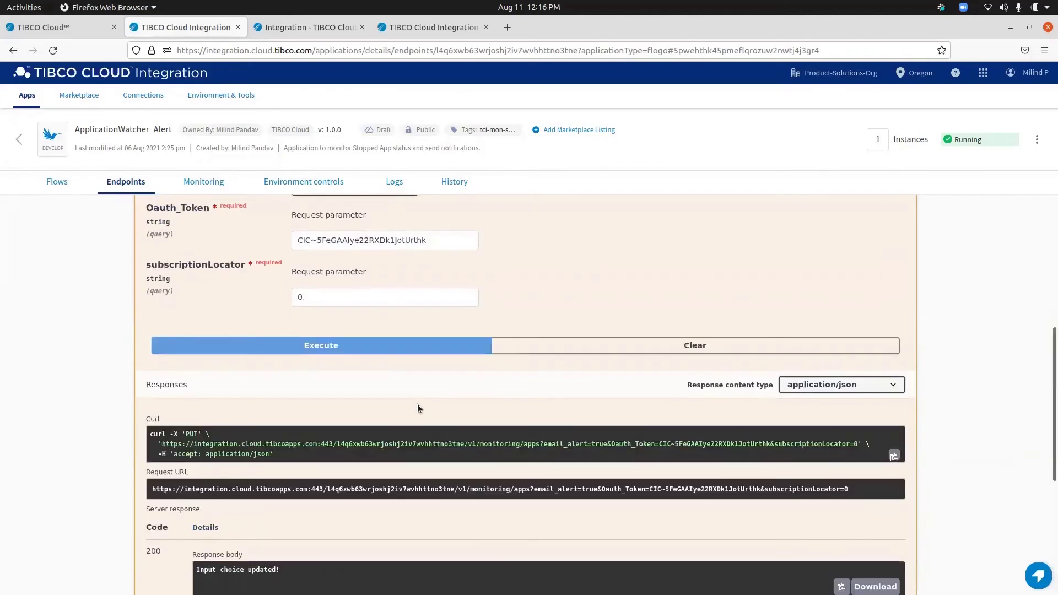
scroll(418, 404, down, 3)
scroll(417, 404, down, 2)
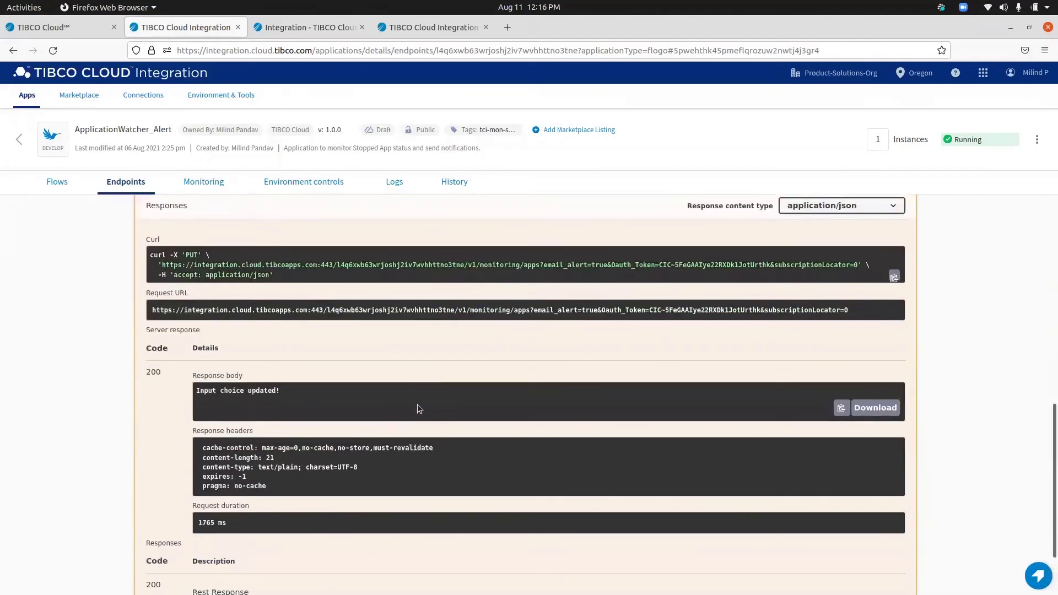
scroll(417, 404, up, 3)
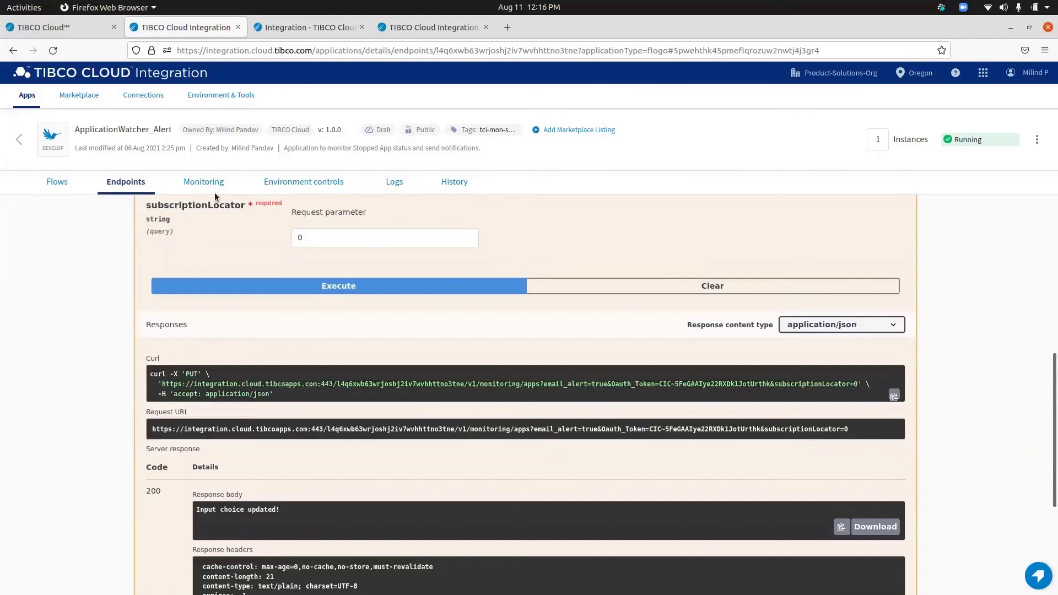
click(205, 181)
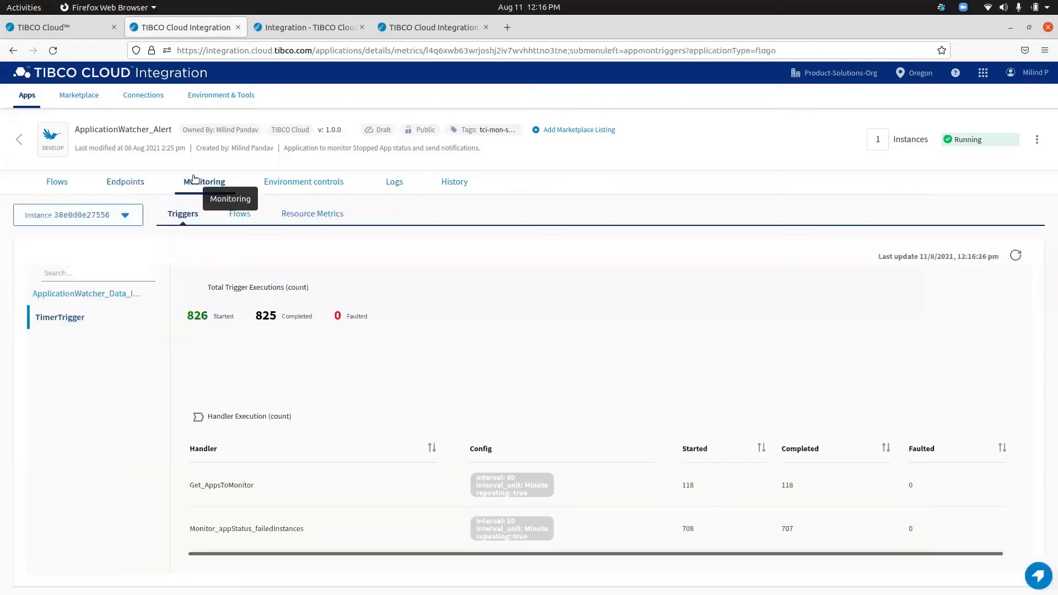
Step: Review Flows metrics for flow_CheckFaultedInstances and flow_CheckStoppedErrorApps, then switch to Gmail
click(239, 213)
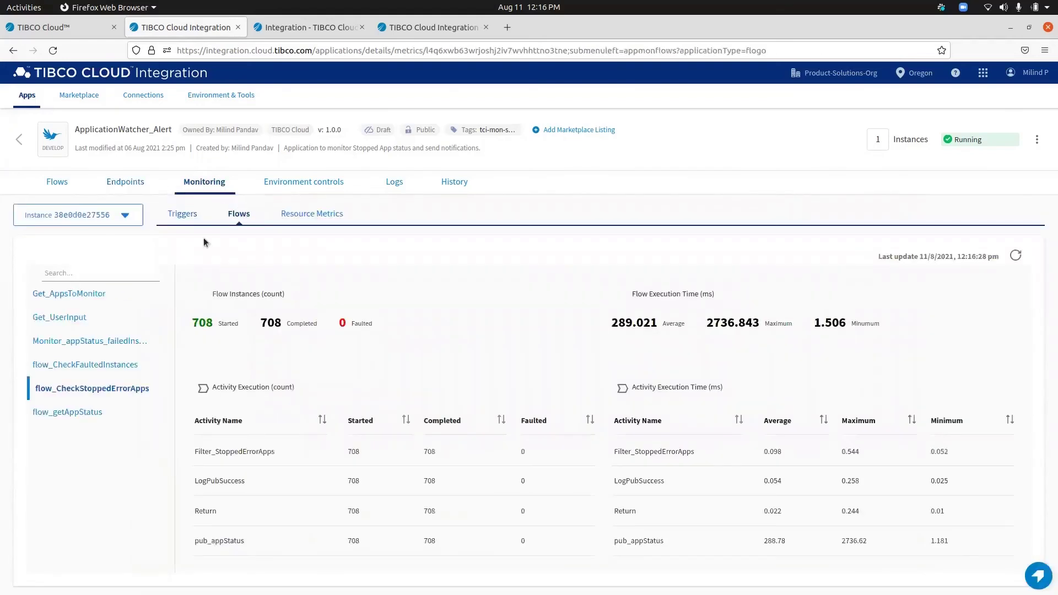
click(117, 364)
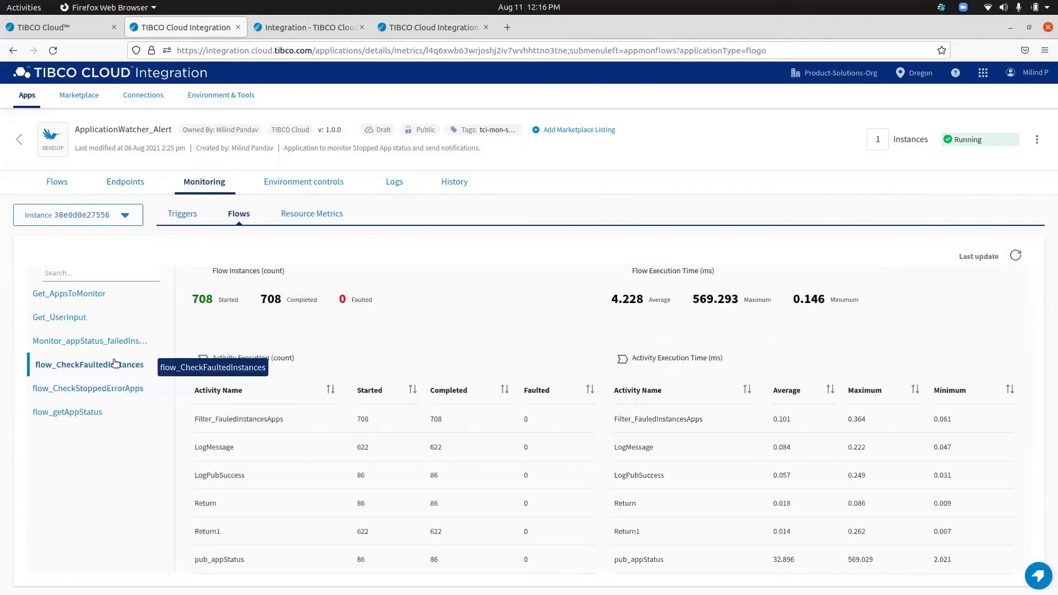
click(108, 389)
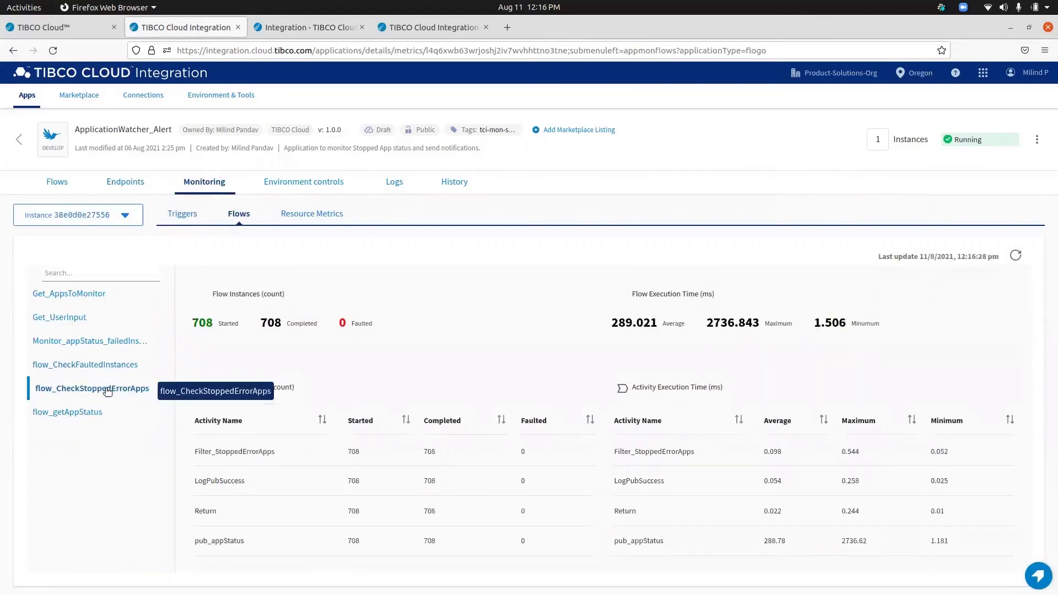
key(alt+Tab)
key(alt+Tab)
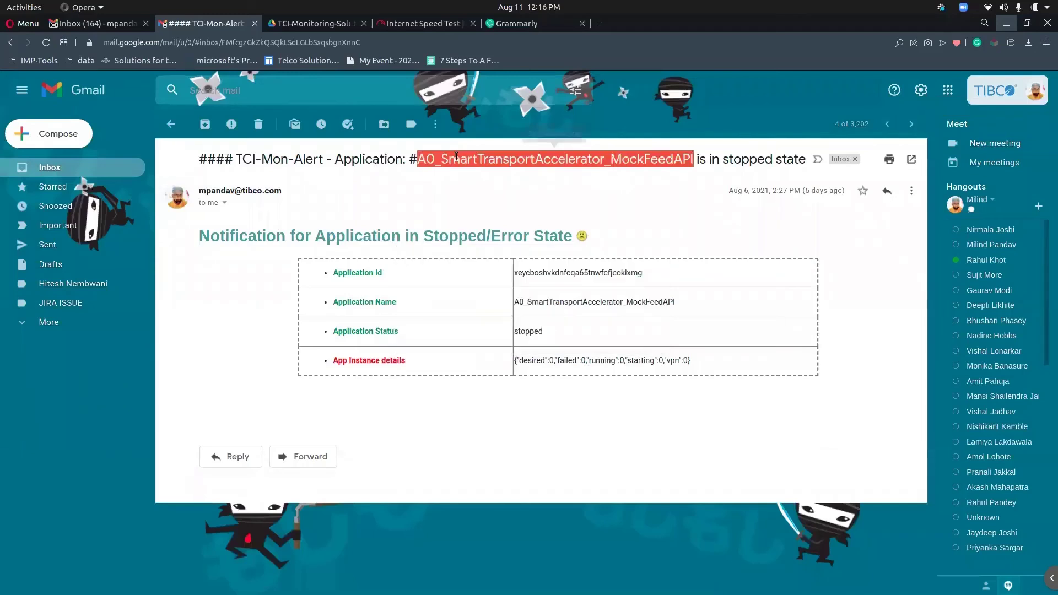
Step: Highlight 'stopped' in the MockFeedAPI alert email, then switch back to the TIBCO monitoring page
double_click(534, 330)
key(alt+Tab)
key(Tab)
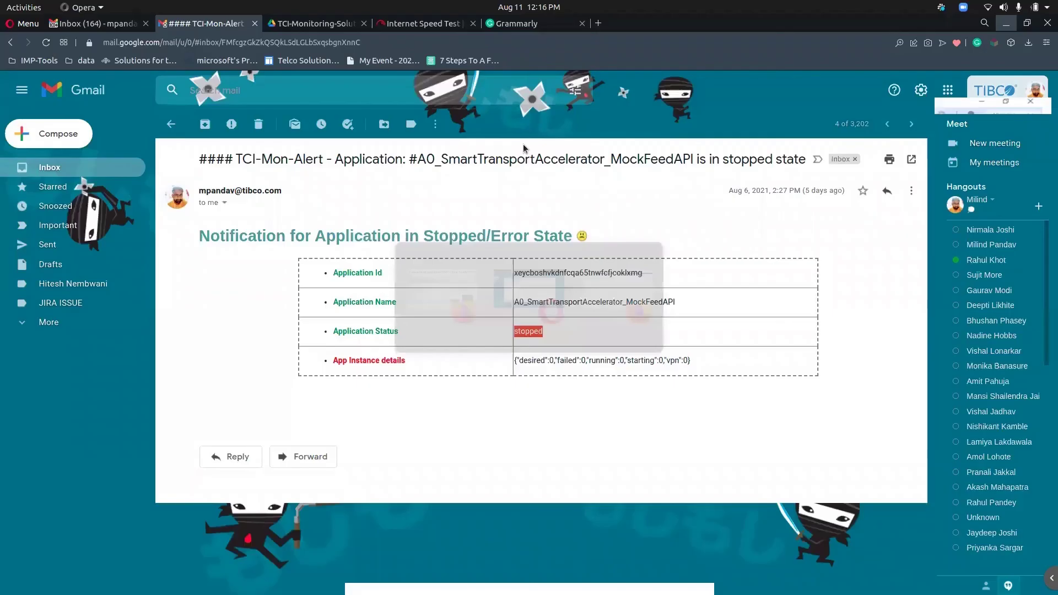
key(alt+Tab)
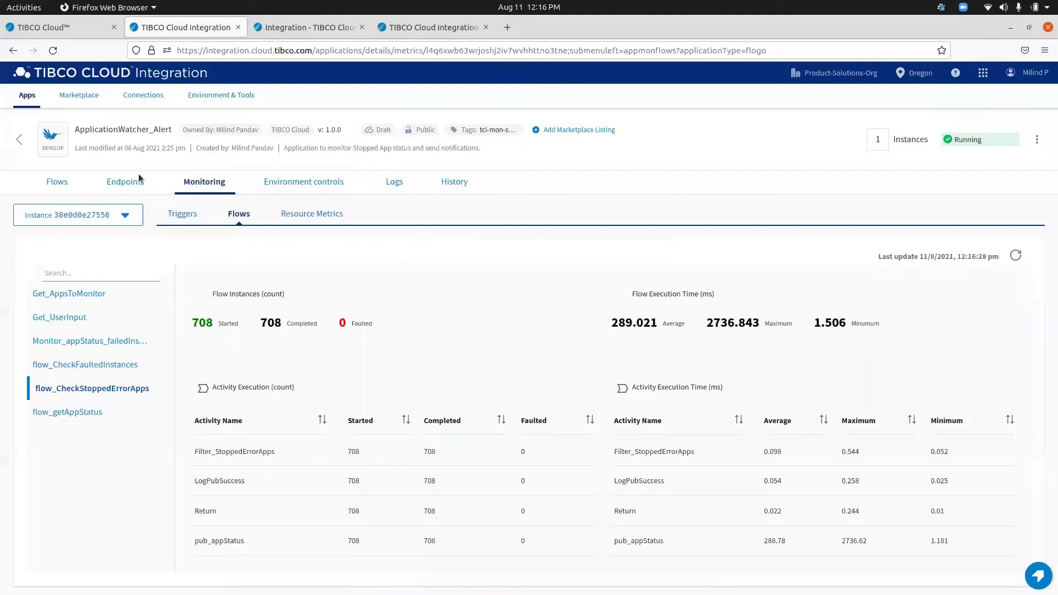
Step: Use the back arrow beside the app name to return to the Apps list
click(23, 141)
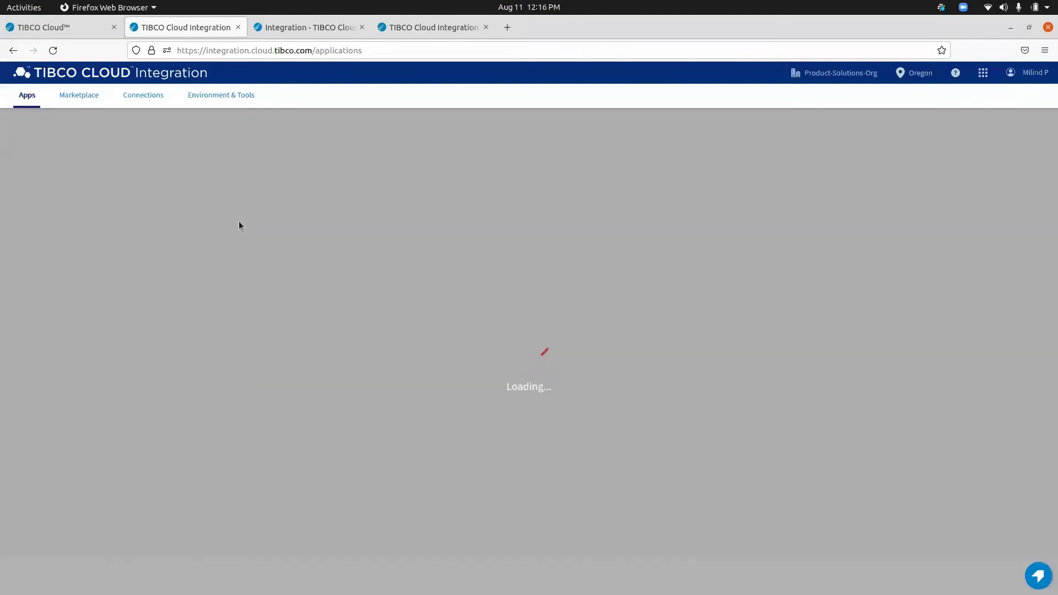